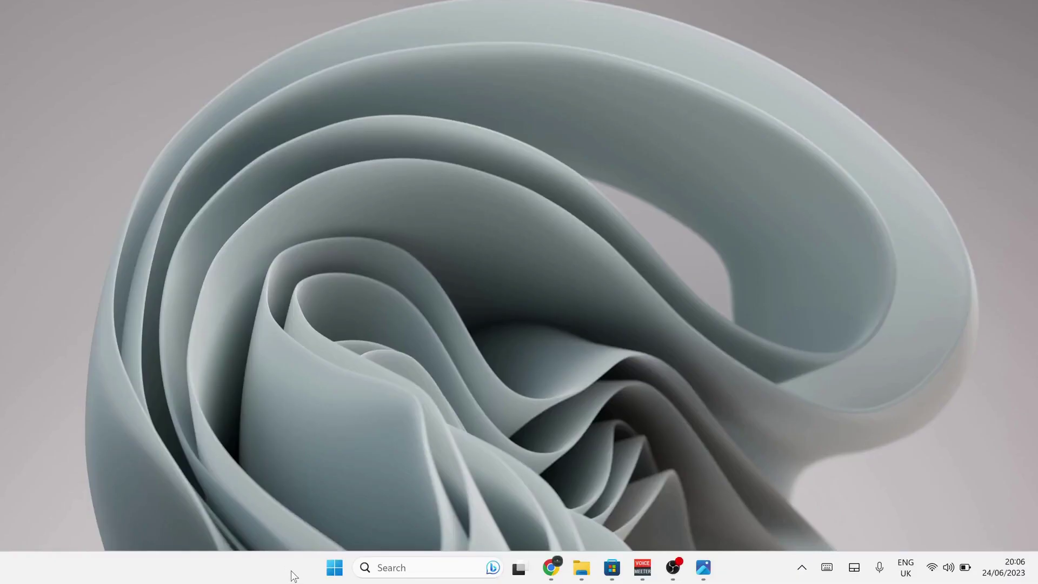
- Bring up the Win+X quick link menu from the Start button
right_click(335, 568)
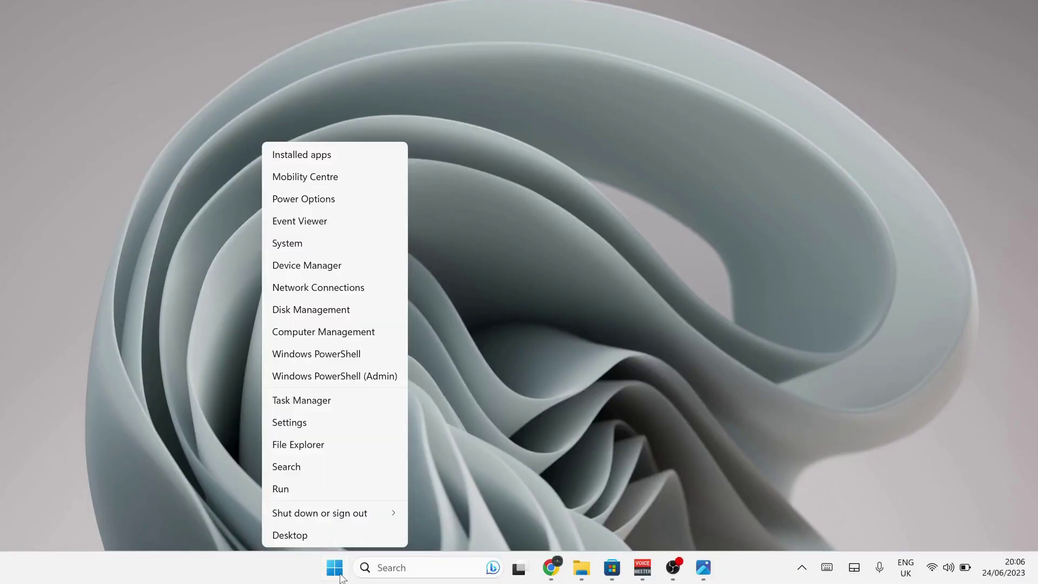
- Launch Task Manager from the Win+X quick link menu
left_click(302, 403)
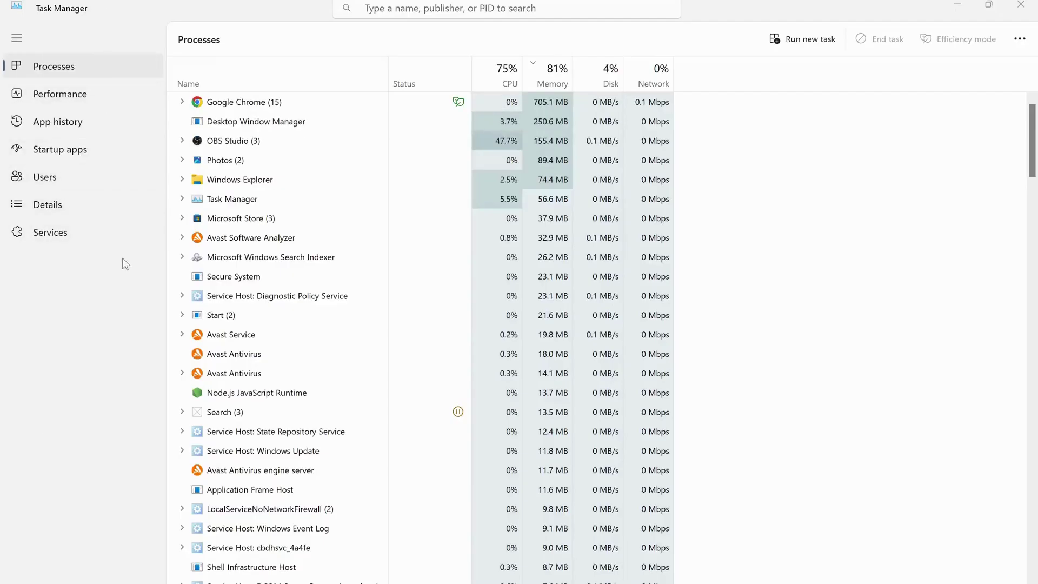